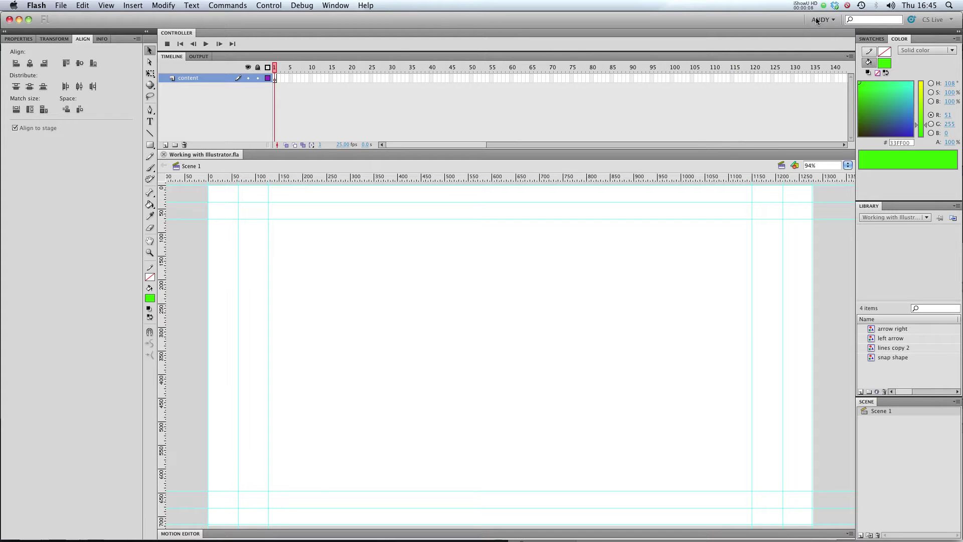
# Step: In Illustrator, marquee-select the entire yellow star with its 12 pt black outline
pyautogui.click(314, 516)
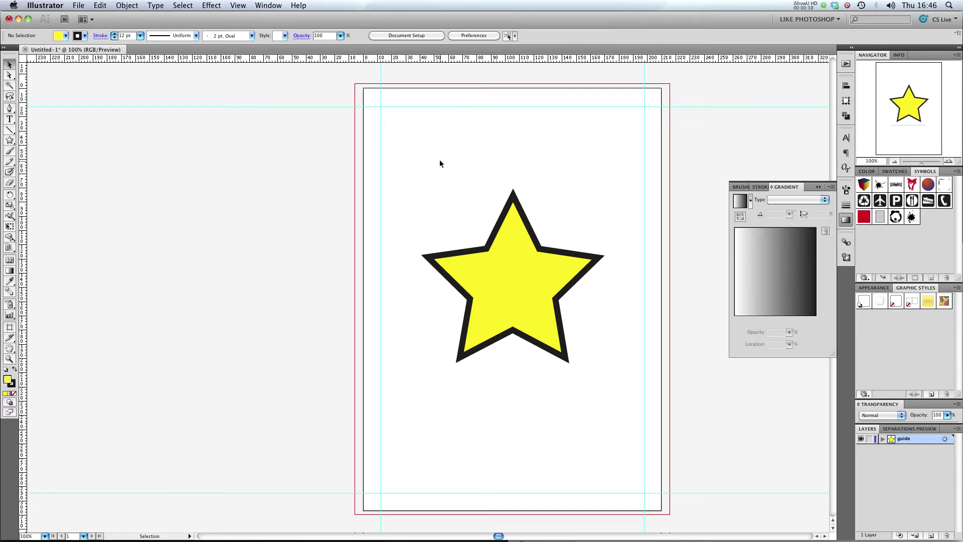
pyautogui.moveTo(440, 158); pyautogui.dragTo(608, 376)
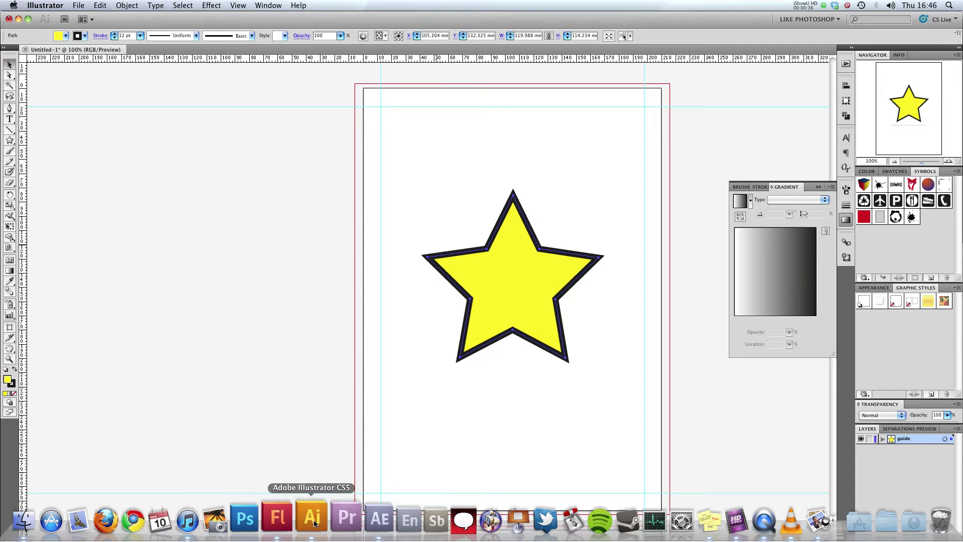
# Step: Paste the copied star onto the Flash stage, keeping the AI File Importer preferences
pyautogui.click(284, 519)
pyautogui.rightClick(485, 286)
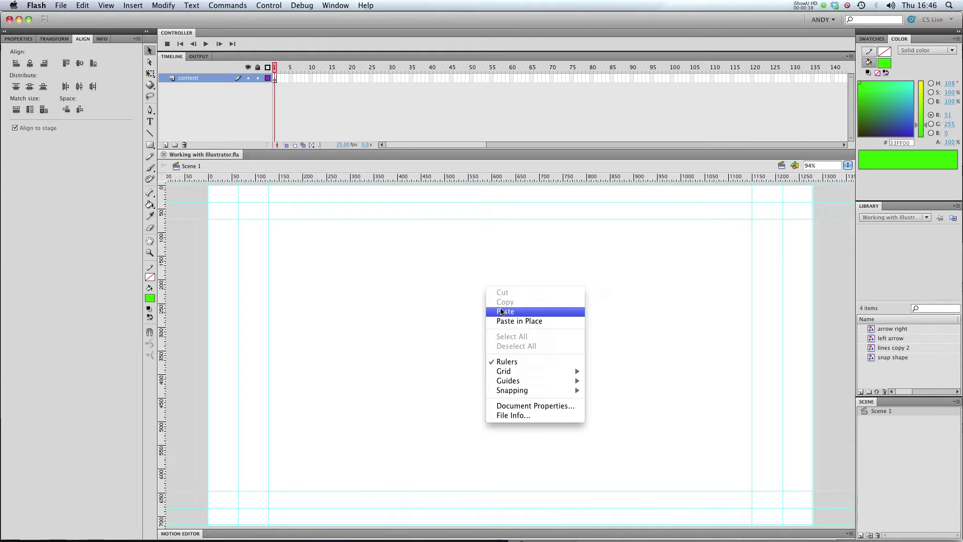
pyautogui.click(523, 308)
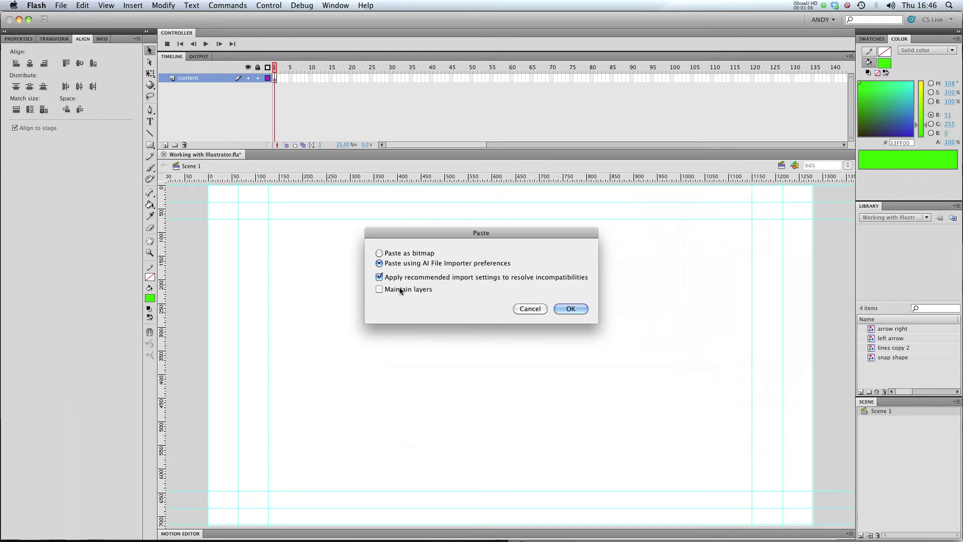
pyautogui.click(584, 310)
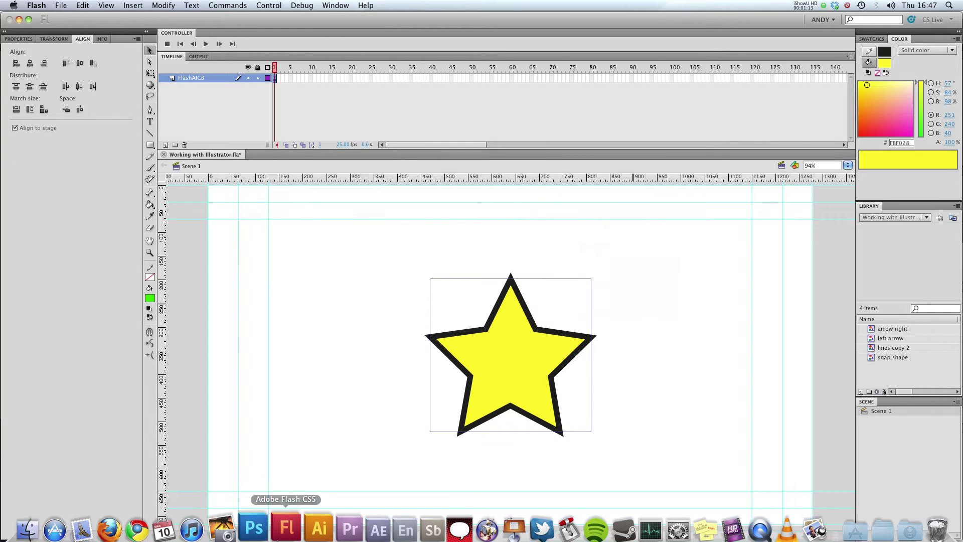
pyautogui.click(311, 519)
pyautogui.click(277, 519)
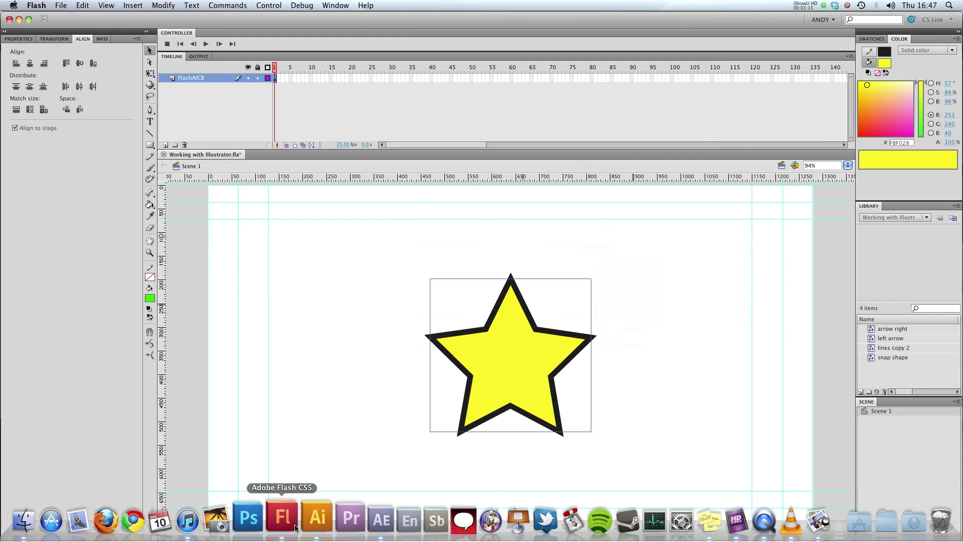
pyautogui.doubleClick(518, 362)
pyautogui.click(522, 360)
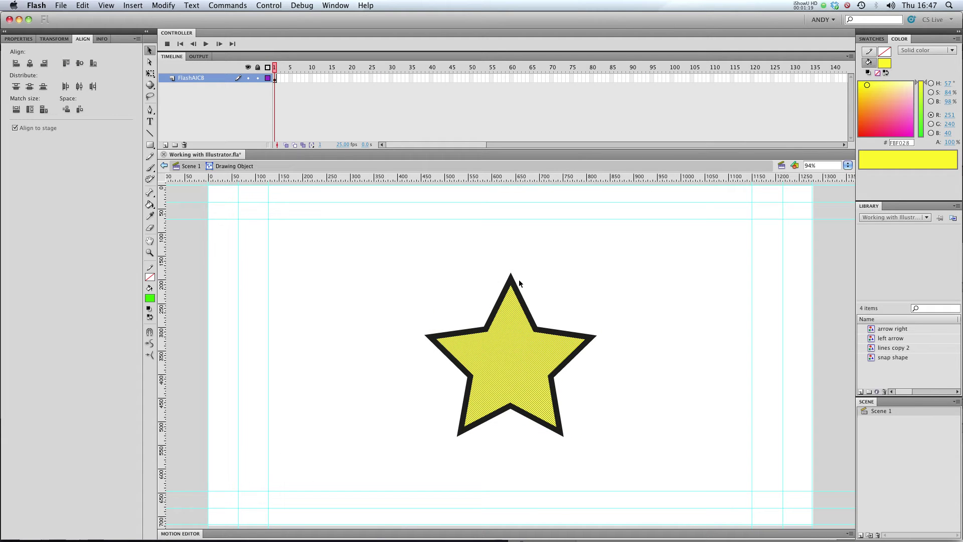
pyautogui.click(189, 166)
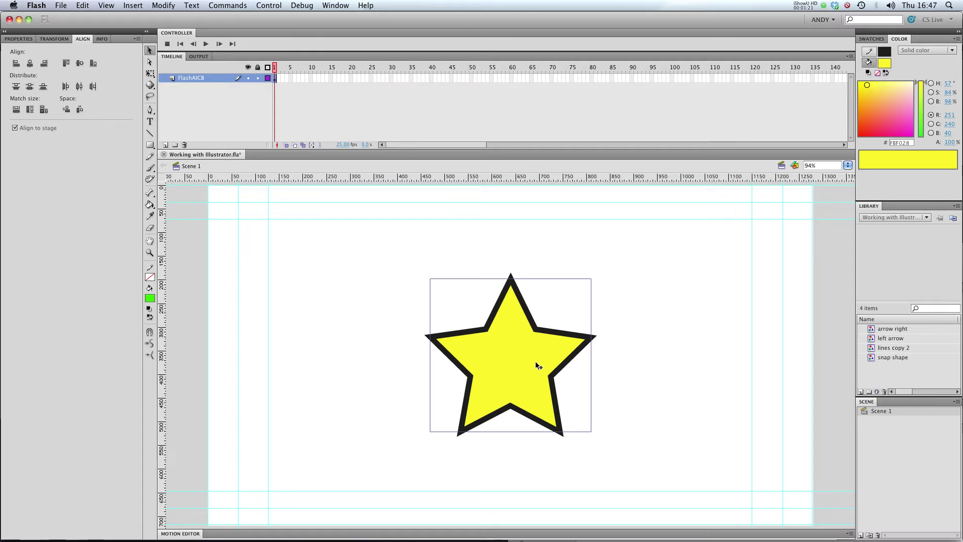
pyautogui.doubleClick(531, 360)
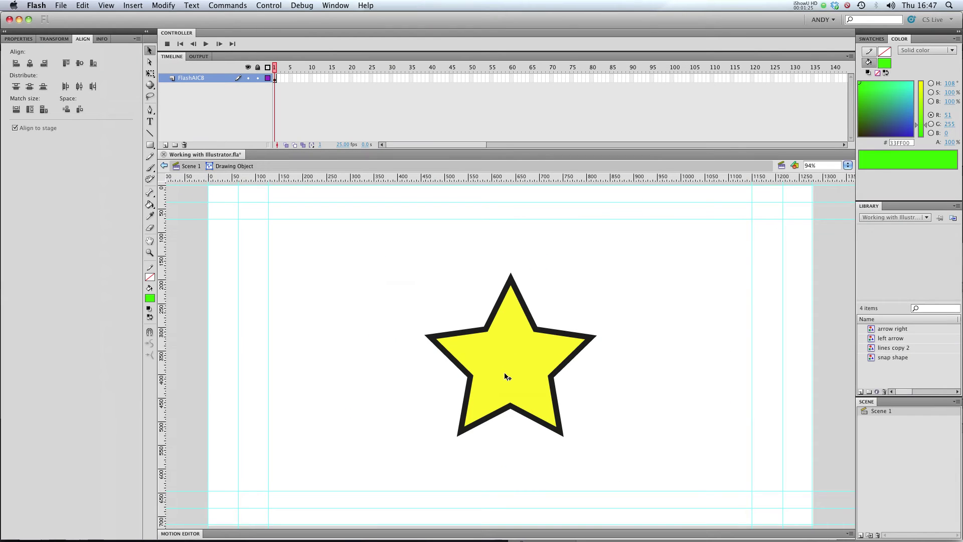
pyautogui.click(505, 376)
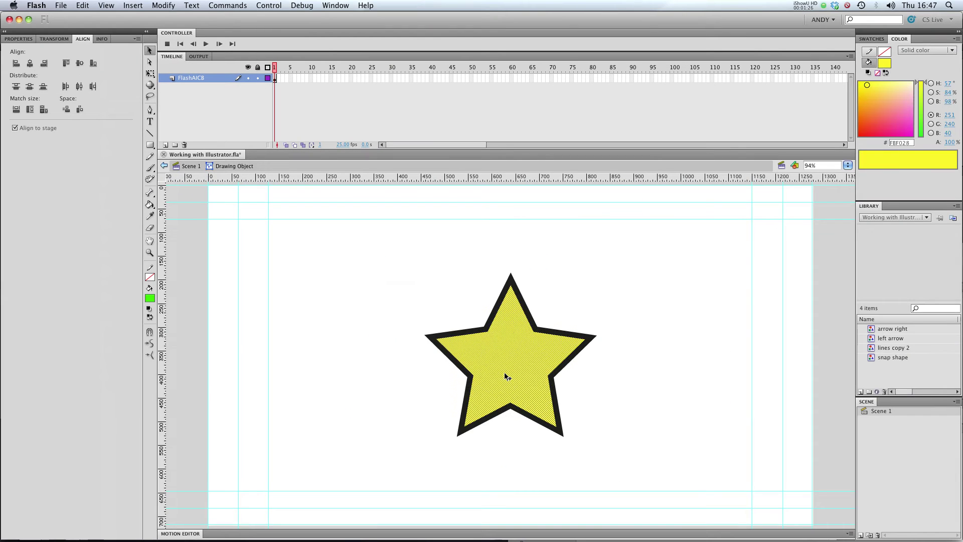
pyautogui.click(488, 332)
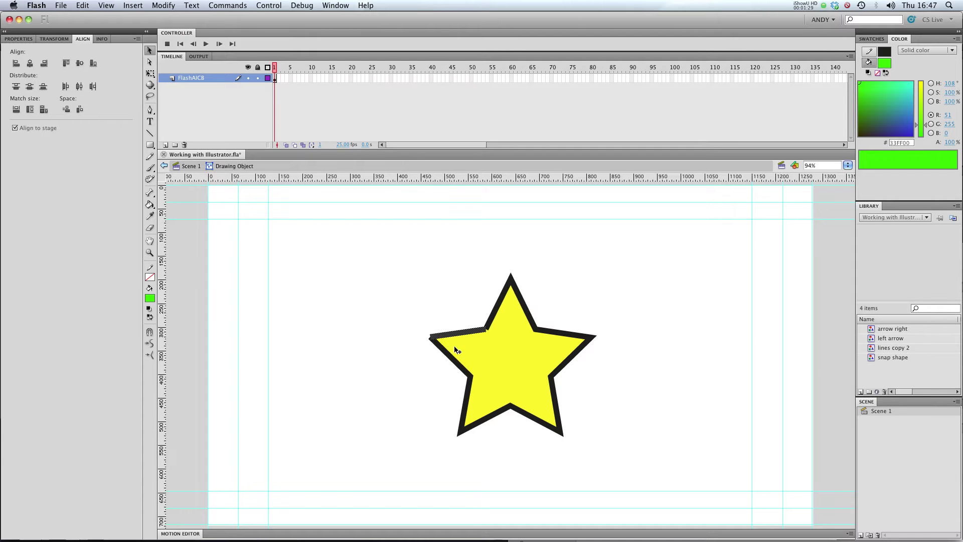
pyautogui.click(479, 331)
pyautogui.click(466, 412)
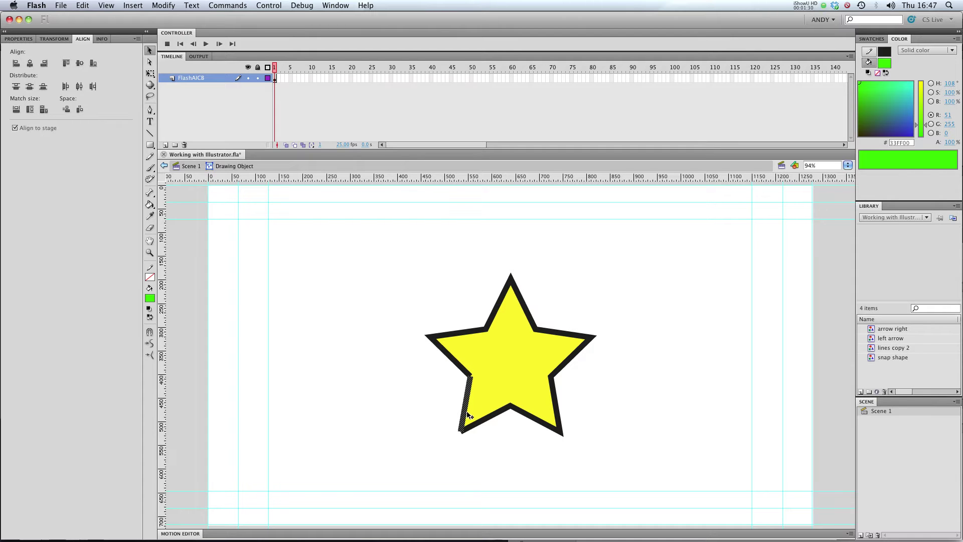
pyautogui.click(536, 422)
pyautogui.click(559, 368)
pyautogui.click(570, 322)
pyautogui.click(191, 166)
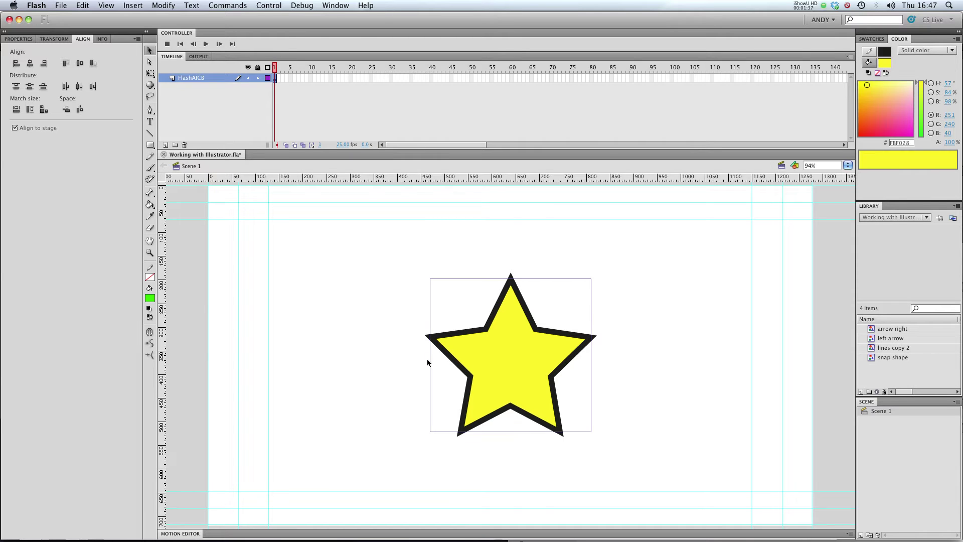
# Step: Deselect, then marquee-select the whole pasted star on the Flash stage and switch to Illustrator
pyautogui.click(571, 262)
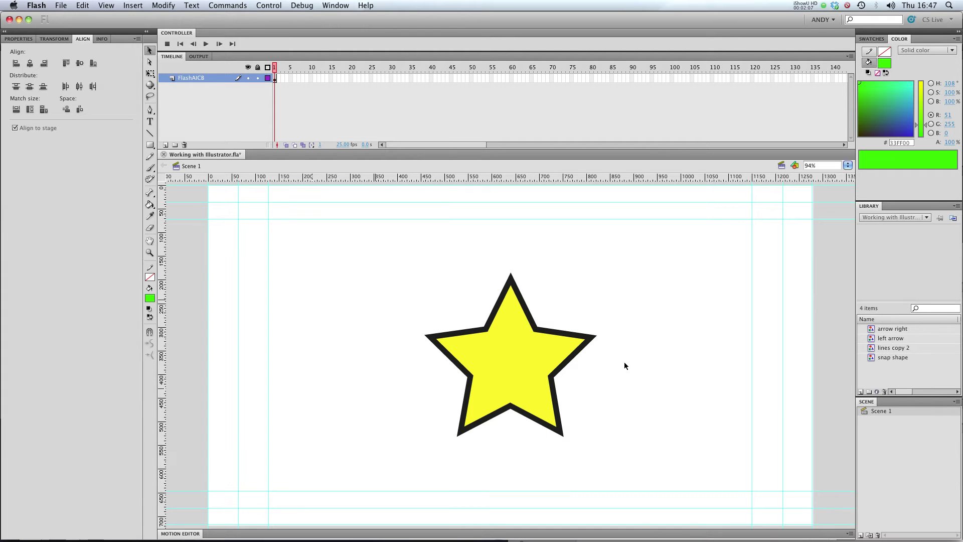
pyautogui.moveTo(644, 391); pyautogui.dragTo(405, 283)
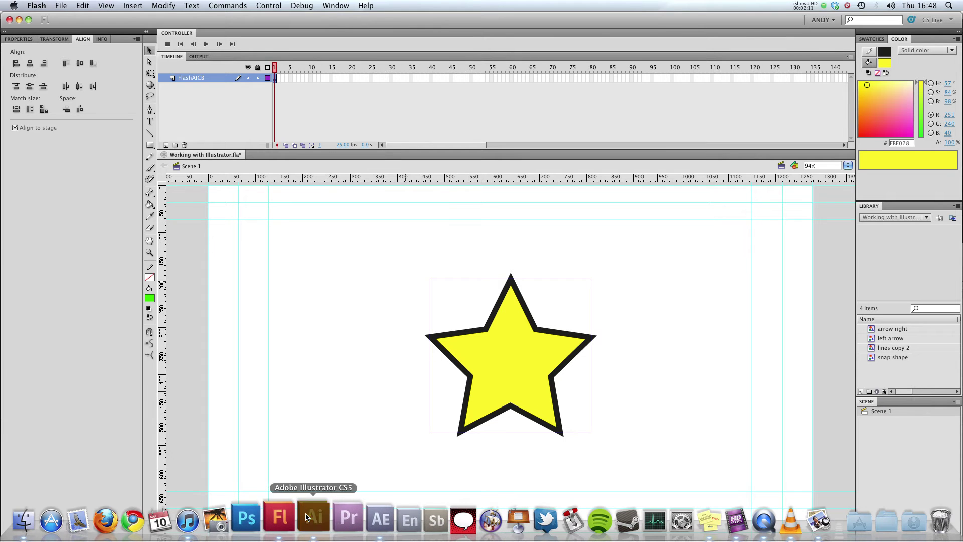
pyautogui.click(311, 517)
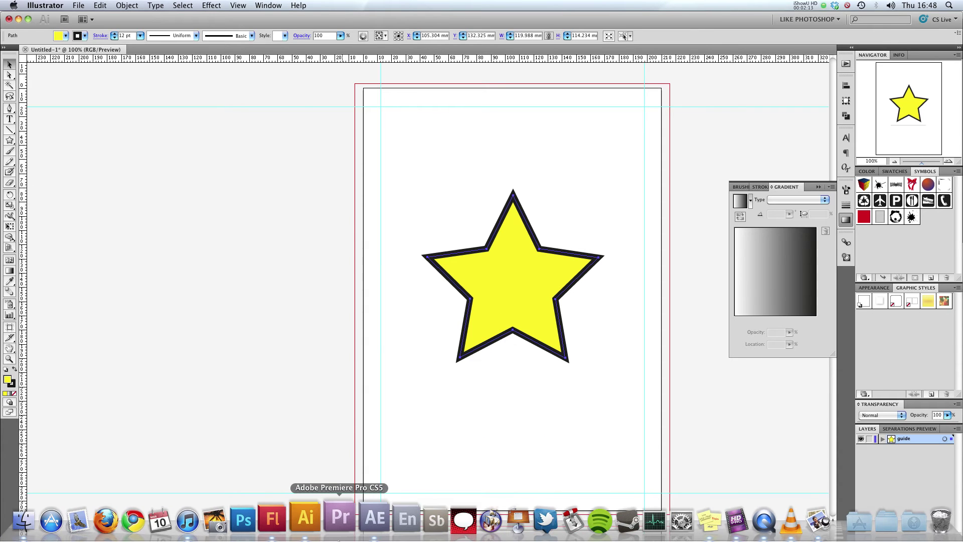
pyautogui.click(301, 516)
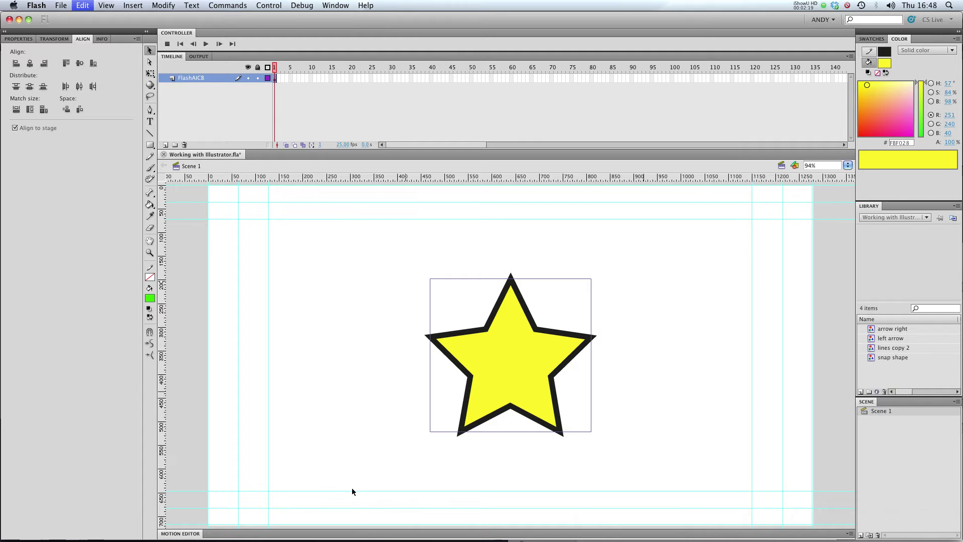
# Step: Replace Illustrator's old star with the one pasted from Flash, centred on the page
pyautogui.click(302, 533)
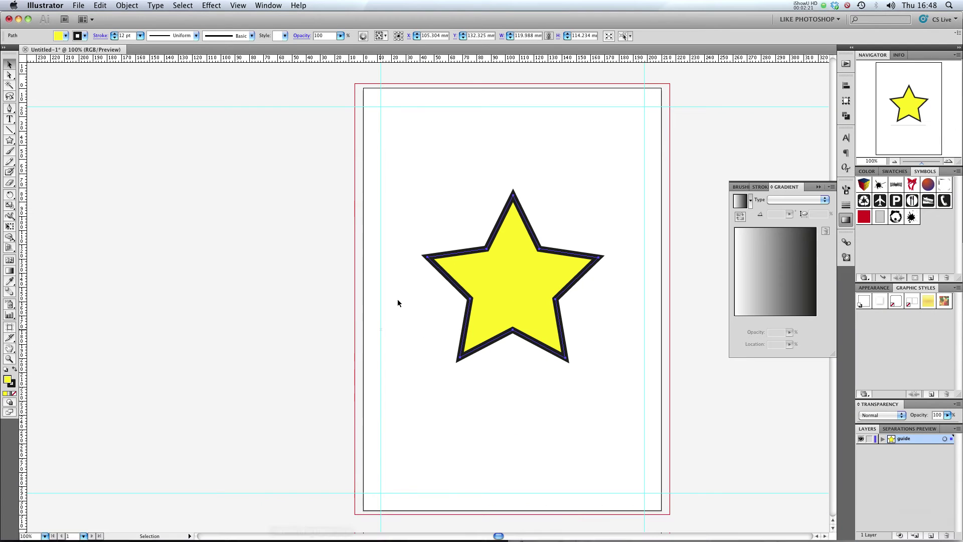
pyautogui.press('Delete')
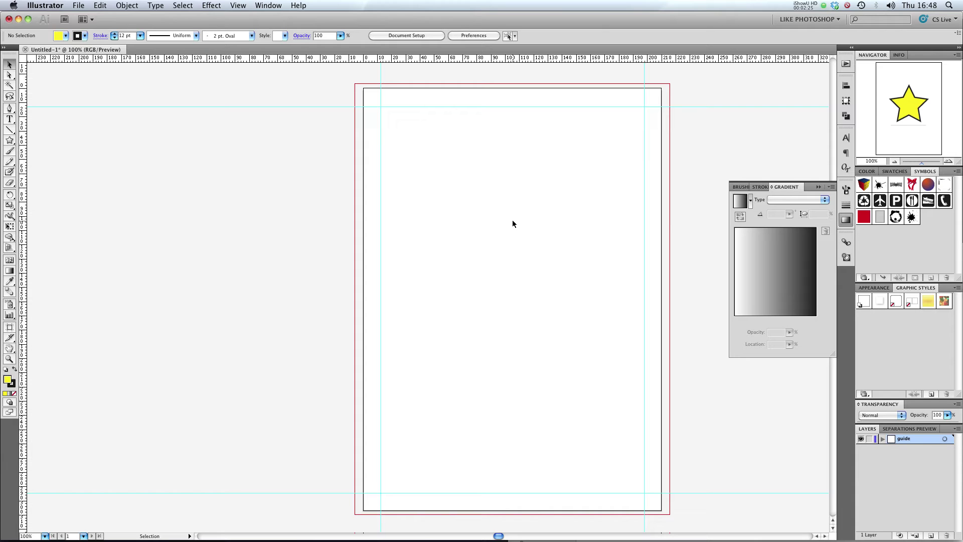
pyautogui.press('a')
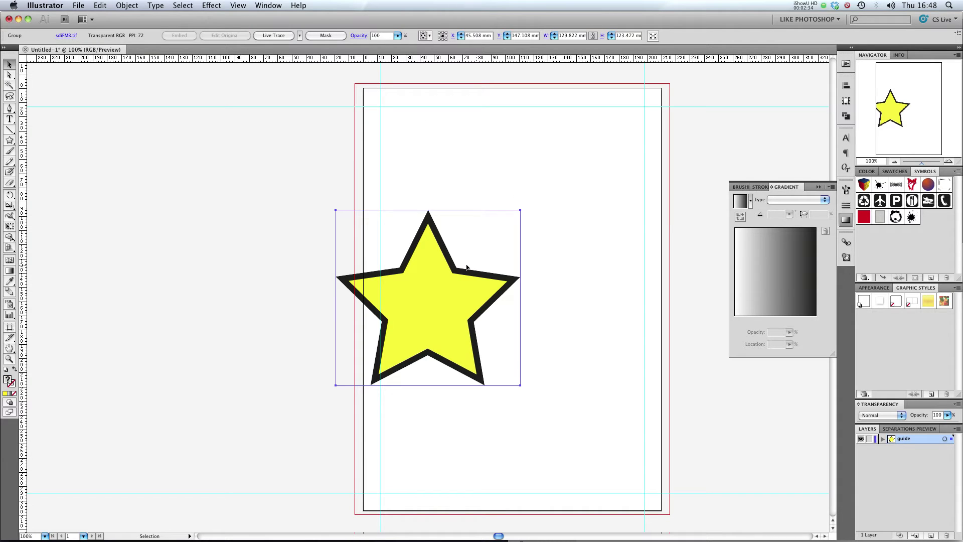
pyautogui.moveTo(451, 269); pyautogui.dragTo(551, 271)
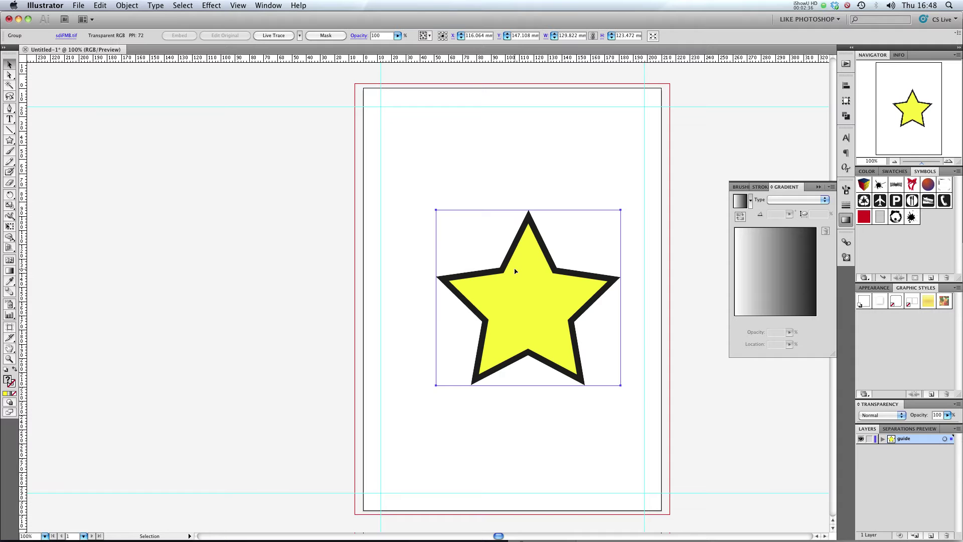
pyautogui.press('a')
# Step: Zoom in and pan to the star's left point to inspect its jagged edge
pyautogui.press('super+equal')
pyautogui.press('super+equal')
pyautogui.press('super+equal')
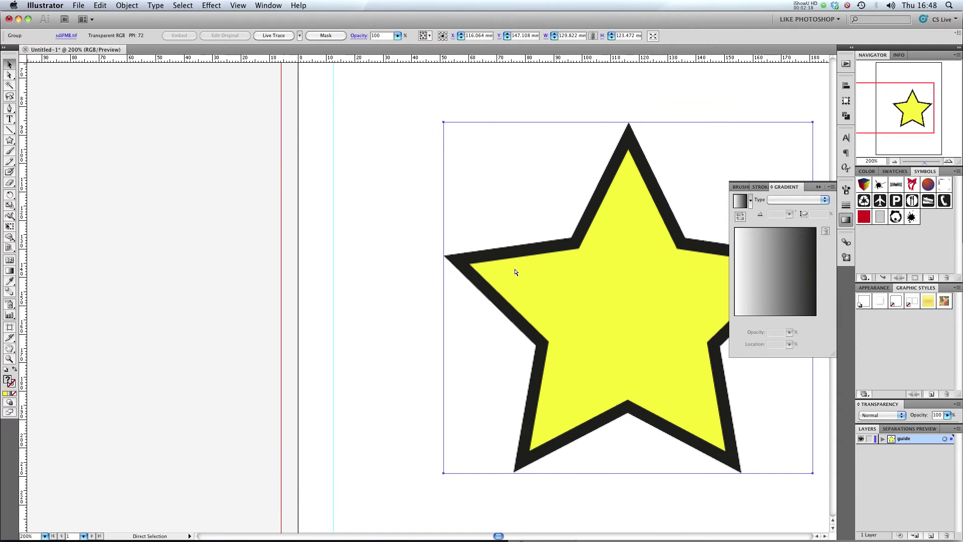
pyautogui.press('super+equal')
pyautogui.press('super+equal')
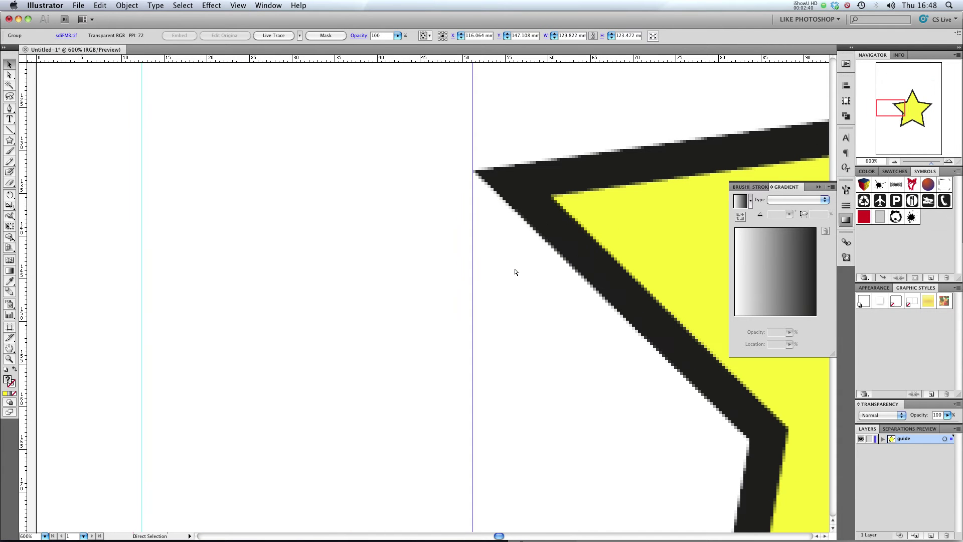
pyautogui.press('v')
pyautogui.press('space')
pyautogui.moveTo(526, 252); pyautogui.dragTo(271, 273)
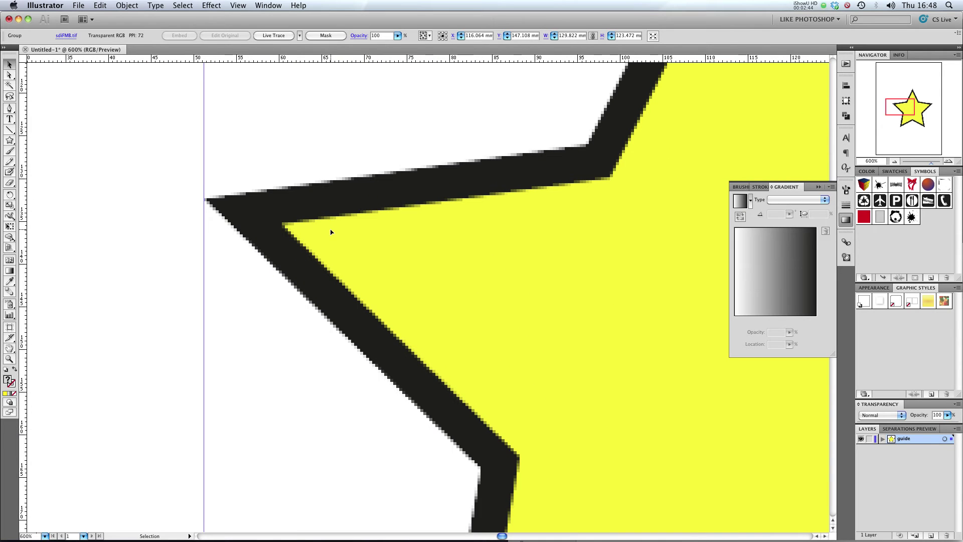
pyautogui.press('super+plus')
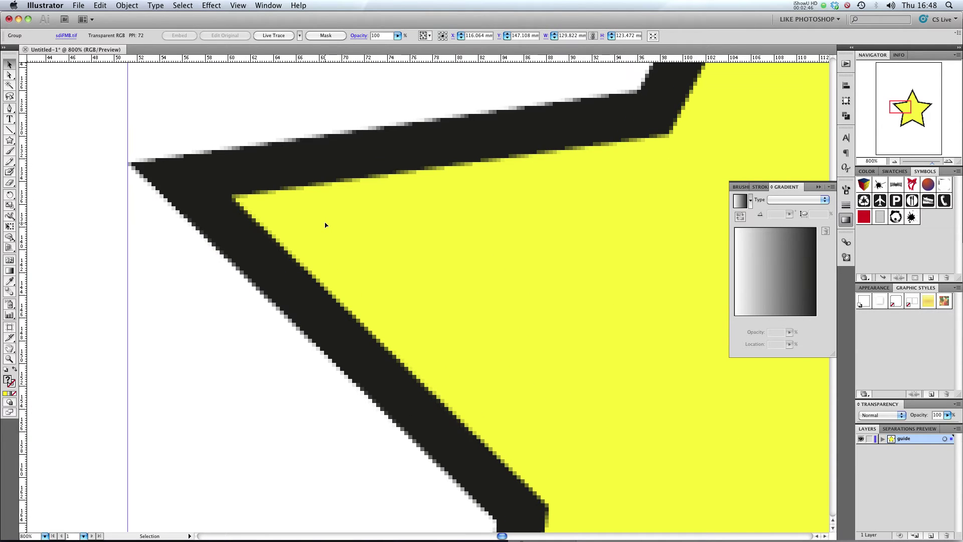
pyautogui.press('+')
pyautogui.hscroll(1, 325, 225)
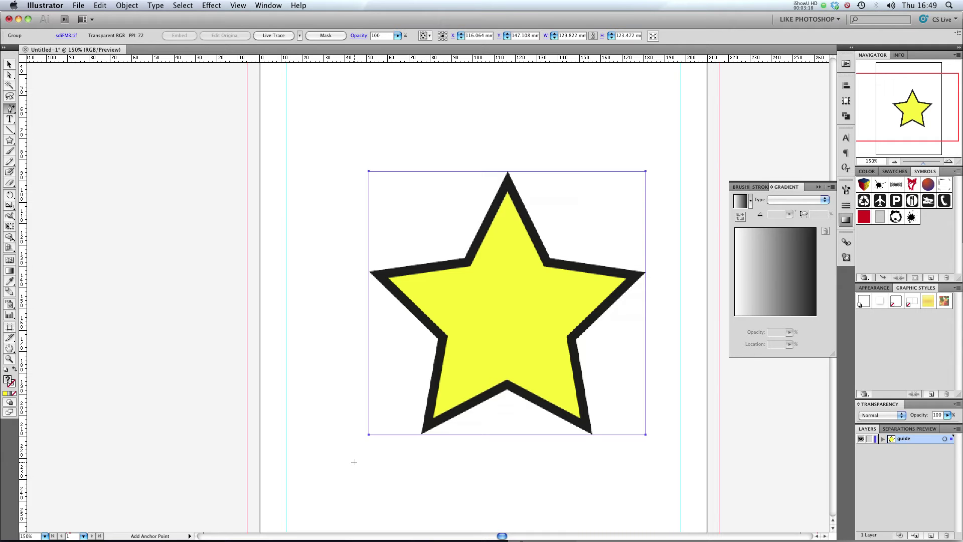
# Step: Inspect the edge at 800%, zoom back to 150%, then delete the pixelated star
pyautogui.press('super+equal')
pyautogui.press('super+equal')
pyautogui.press('super+equal')
pyautogui.press('super+equal')
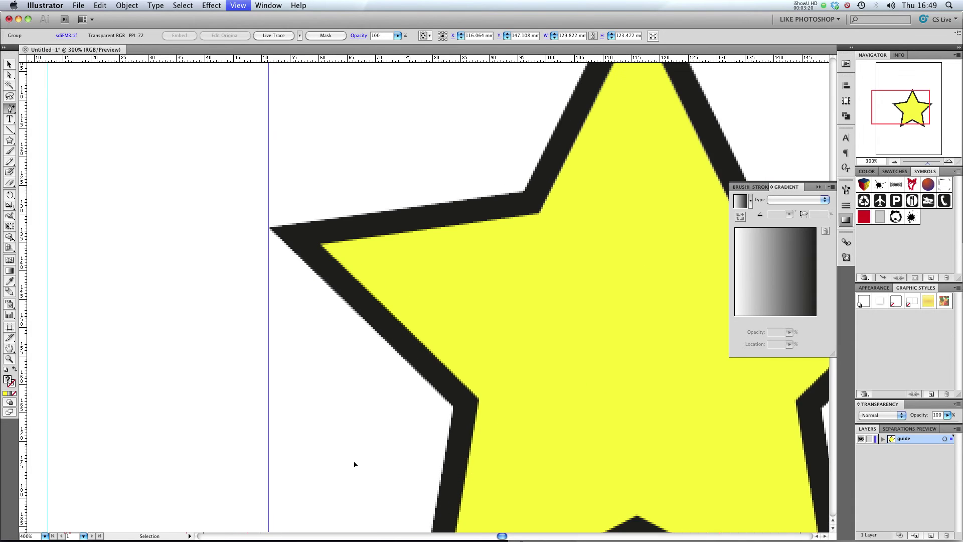
pyautogui.press('super+equal')
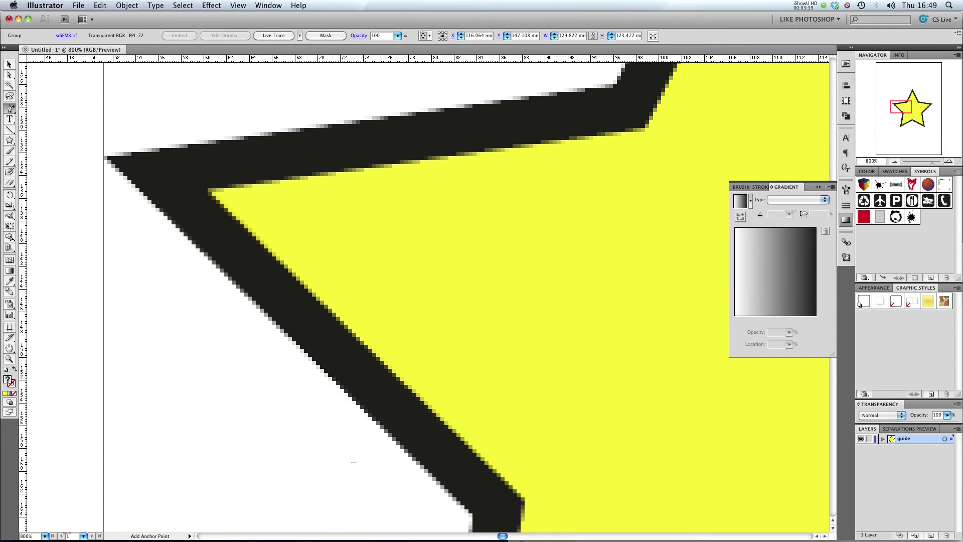
pyautogui.press('super+minus')
pyautogui.press('super+minus')
pyautogui.press('super+minus')
pyautogui.press('super+minus')
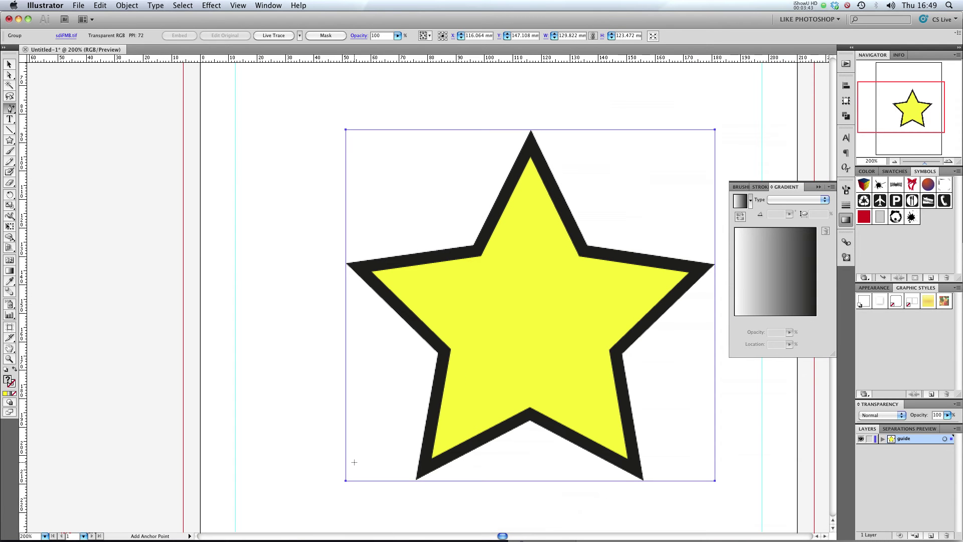
pyautogui.press('super+minus')
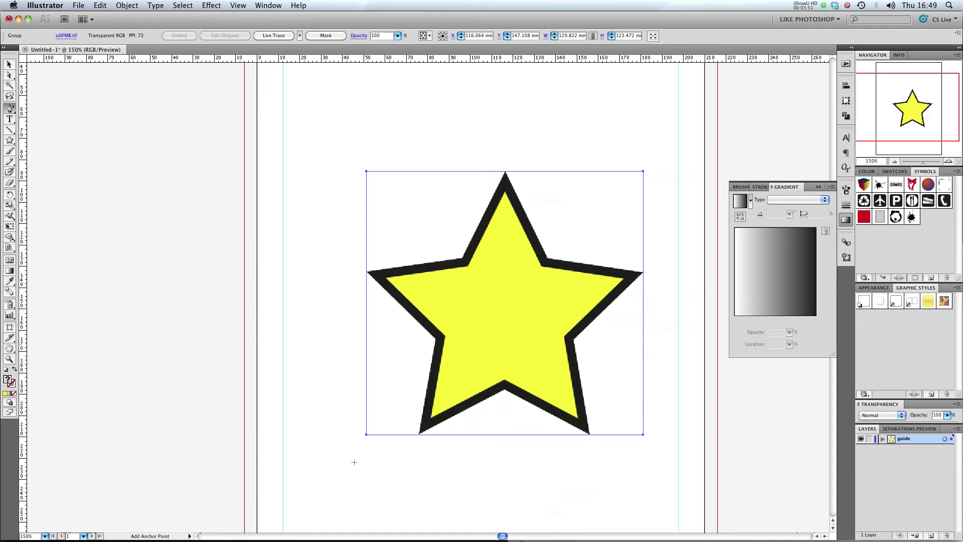
pyautogui.press('Delete')
pyautogui.press('super+minus')
pyautogui.press('super+minus')
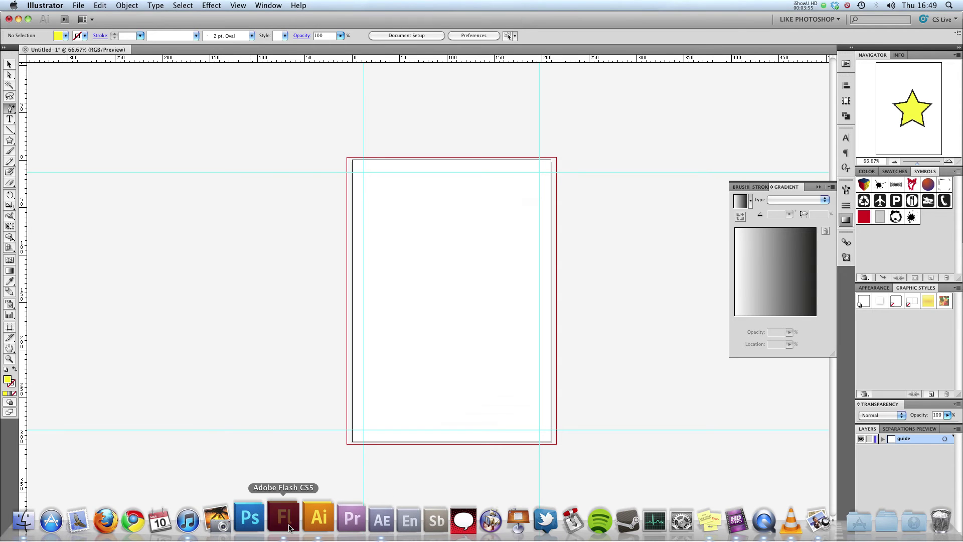
# Step: Export the Flash stage via Export Image as Adobe FXG into the FXG folder as Working with Illustrator.fxg
pyautogui.click(289, 527)
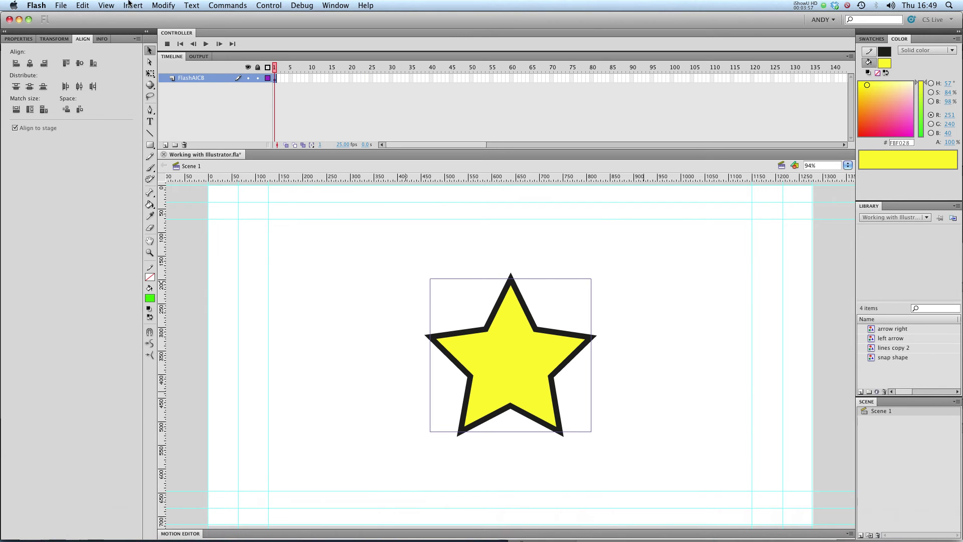
pyautogui.click(62, 6)
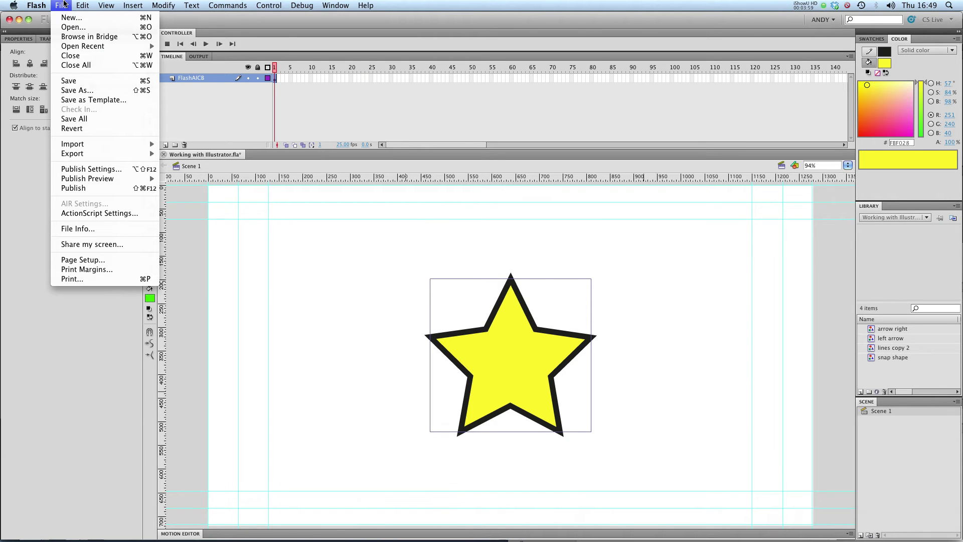
pyautogui.moveTo(100, 153)
pyautogui.click(232, 156)
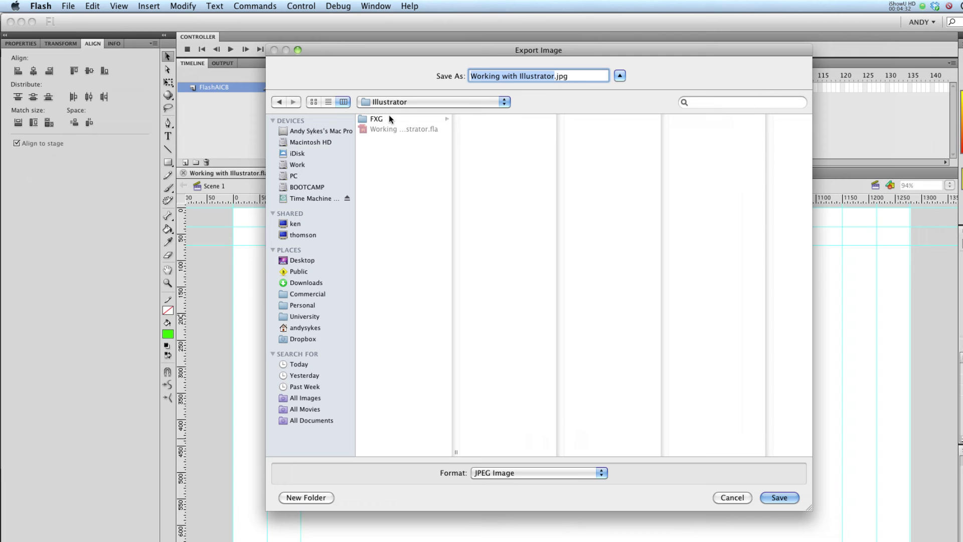
pyautogui.click(381, 119)
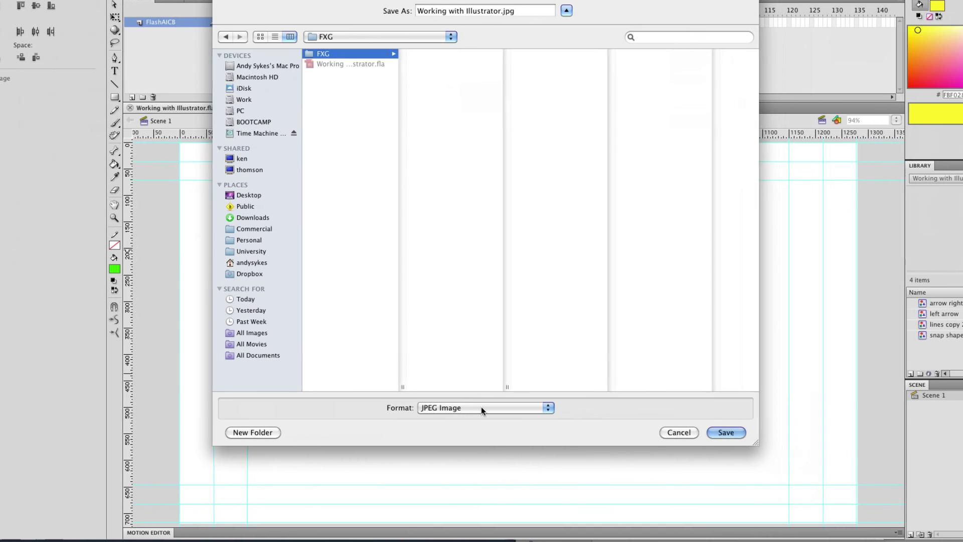
pyautogui.click(480, 408)
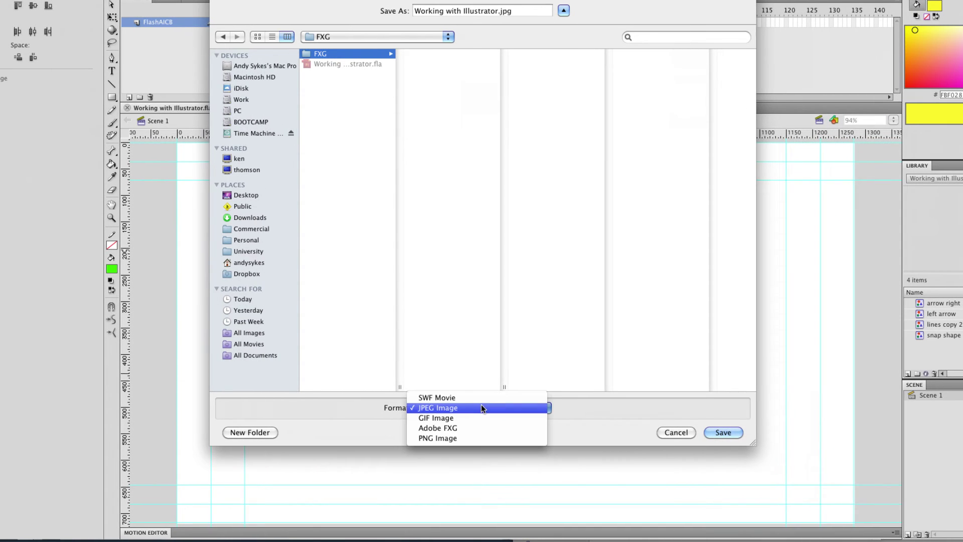
pyautogui.click(480, 426)
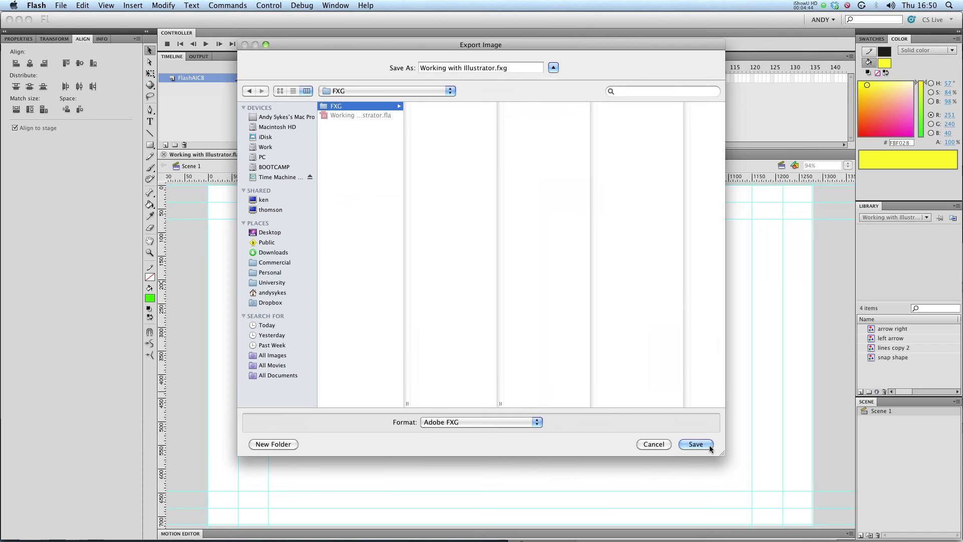
pyautogui.click(696, 444)
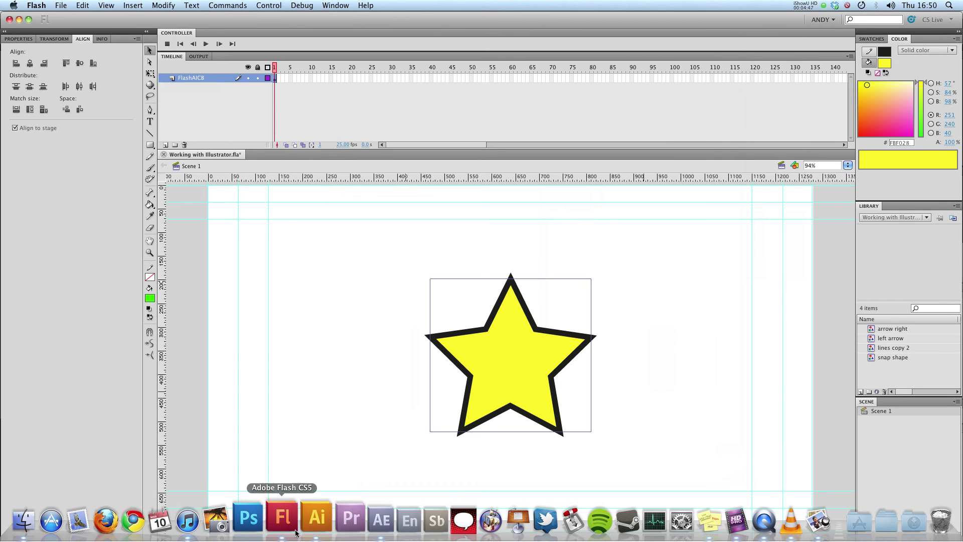
# Step: Close the empty Untitled-1 document in Illustrator without saving
pyautogui.click(316, 519)
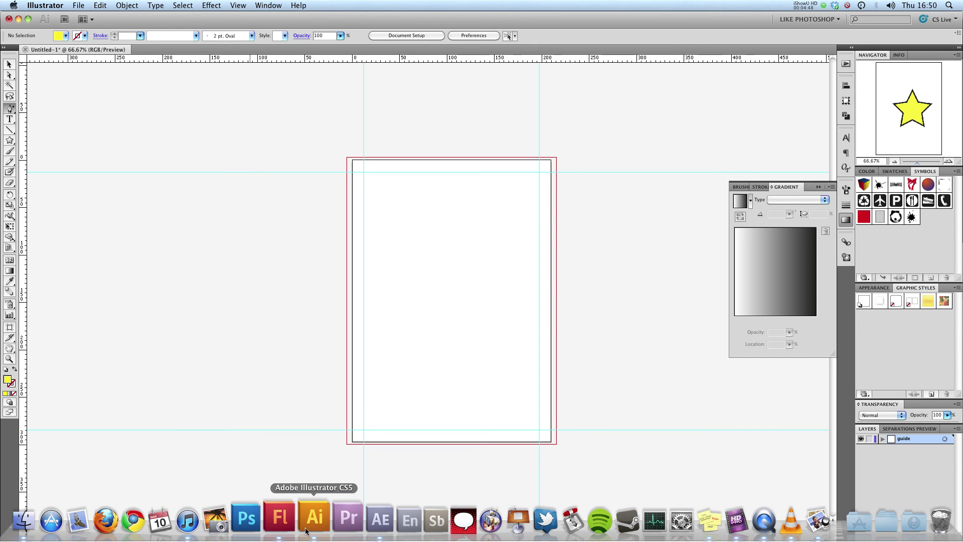
pyautogui.click(26, 49)
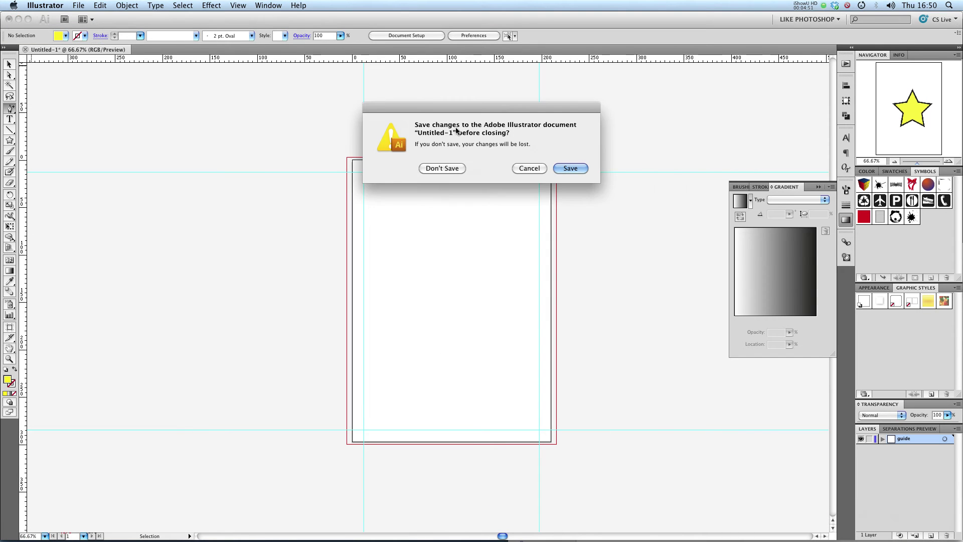
pyautogui.click(455, 169)
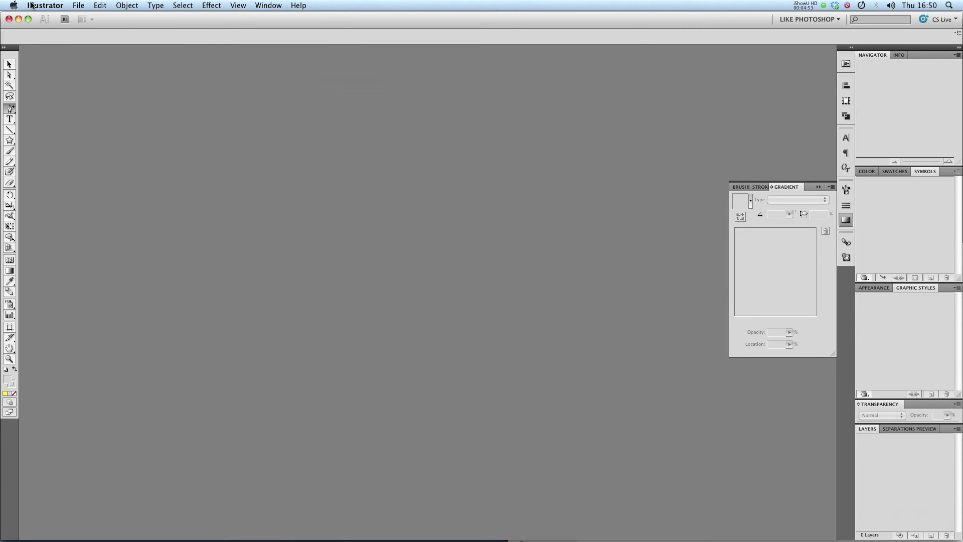
# Step: Open Working with Illustrator.fxg from the Illustrator > FXG folder
pyautogui.click(79, 6)
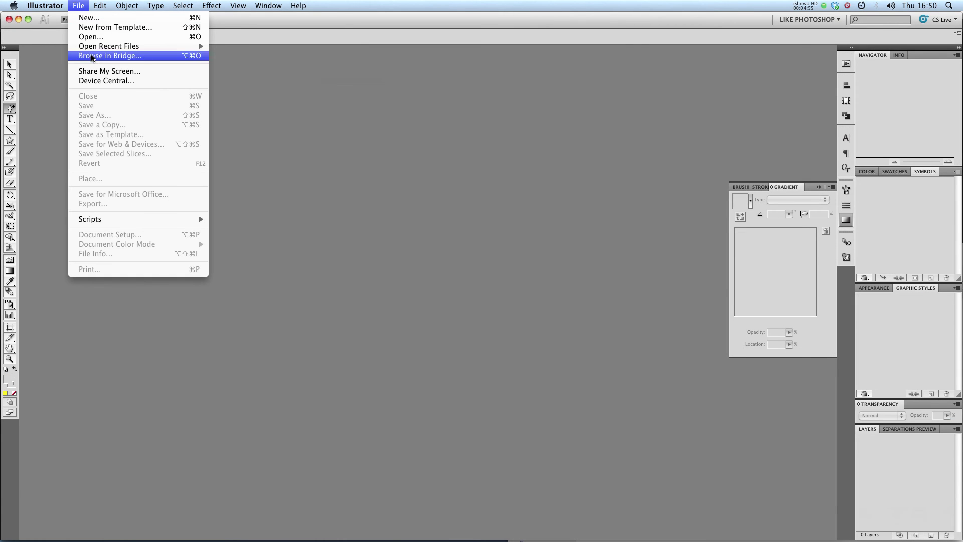
pyautogui.click(92, 37)
pyautogui.click(285, 61)
pyautogui.click(353, 143)
pyautogui.doubleClick(316, 85)
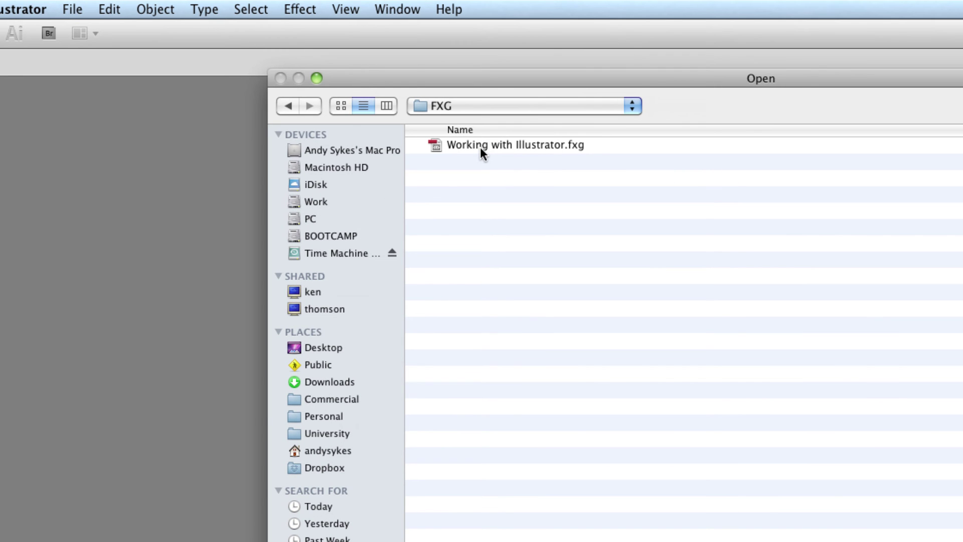
pyautogui.doubleClick(480, 145)
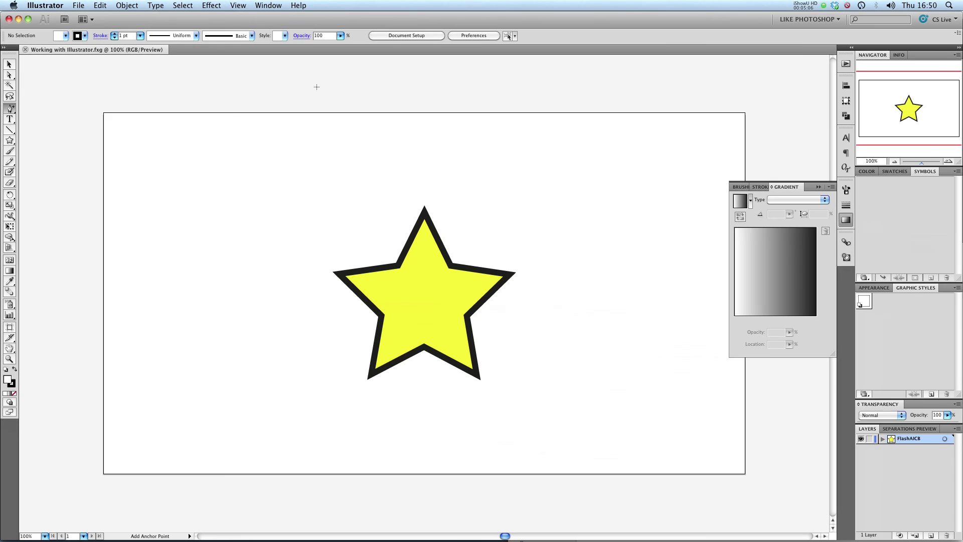
pyautogui.scroll(-1, 316, 87)
pyautogui.press('v')
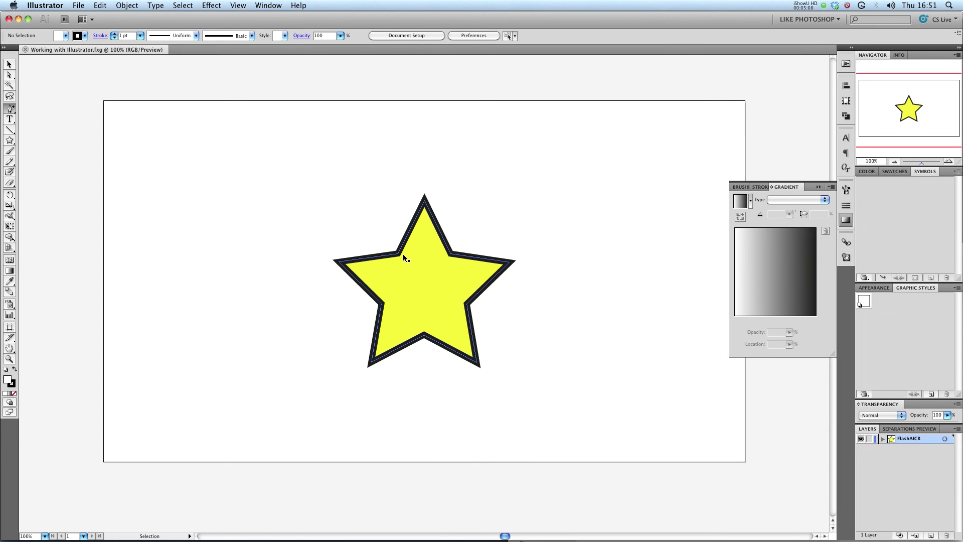
pyautogui.press('+')
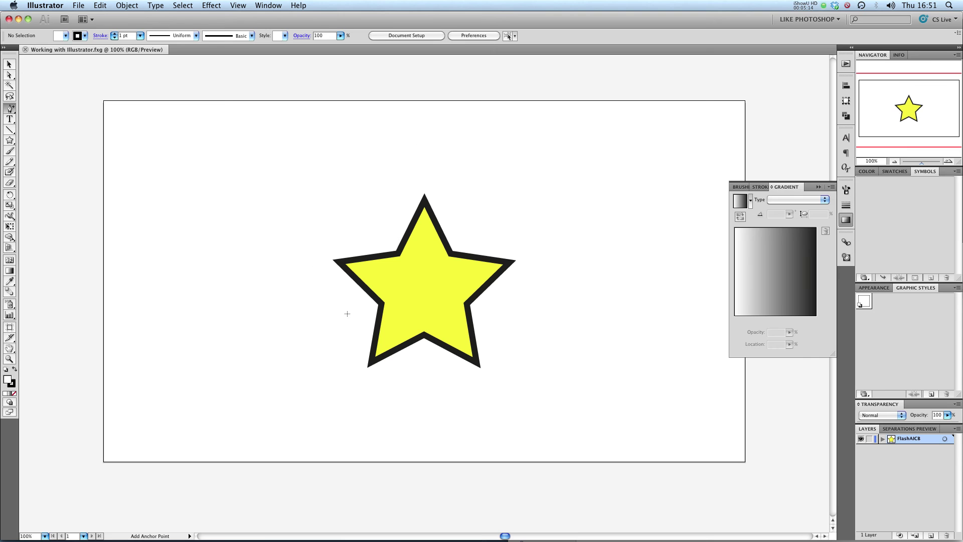
pyautogui.press('super+plus')
pyautogui.press('super+plus')
pyautogui.press('super+plus')
pyautogui.press('super+plus')
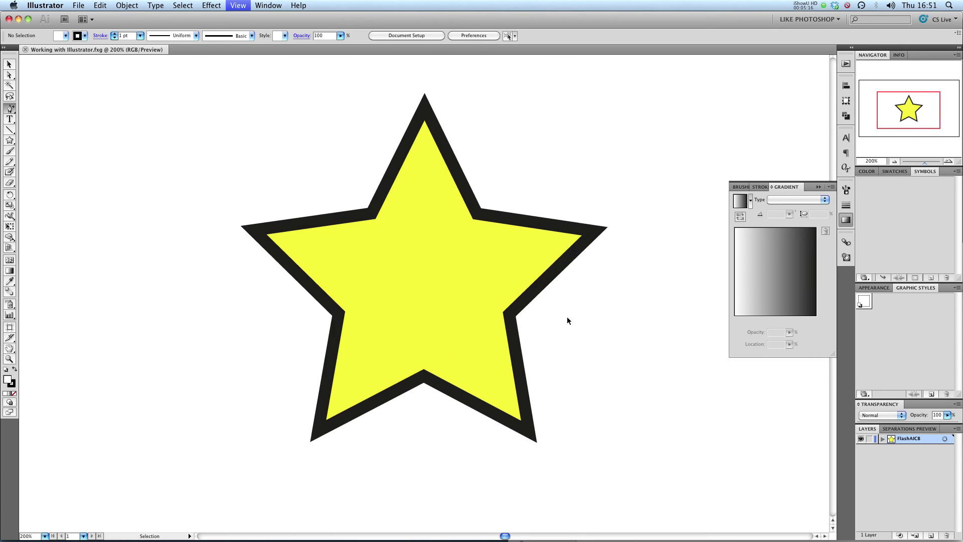
pyautogui.scroll(5, 151, 241)
pyautogui.press('super+plus')
pyautogui.press('super+plus')
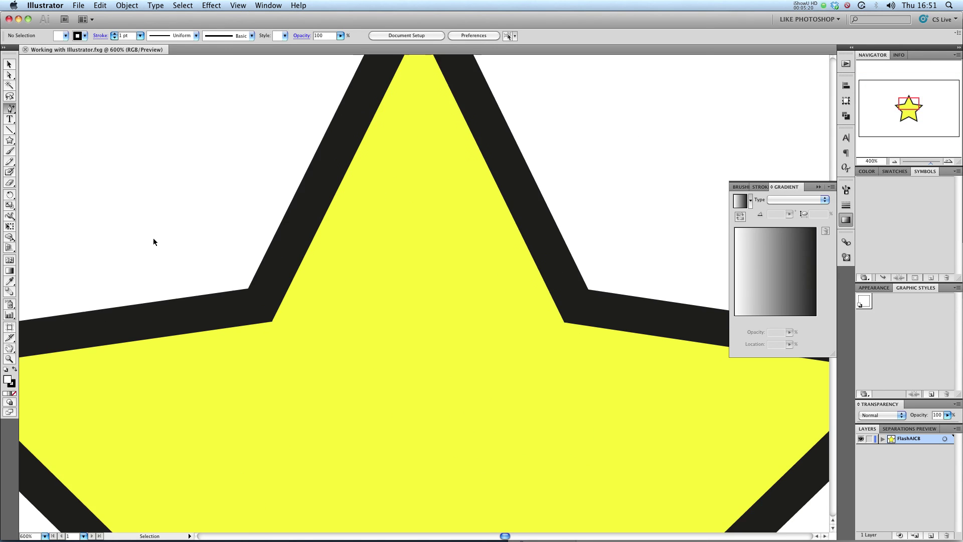
pyautogui.press('super+plus')
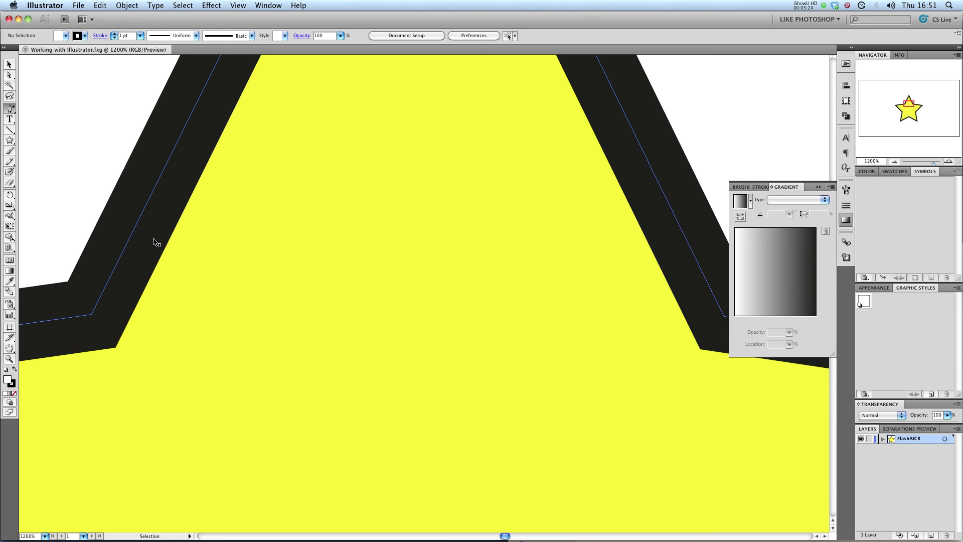
pyautogui.press('super+minus')
pyautogui.press('super+minus')
pyautogui.press('super+minus')
pyautogui.press('super+minus')
pyautogui.press('super+minus')
pyautogui.press('super+minus')
pyautogui.press('super+minus')
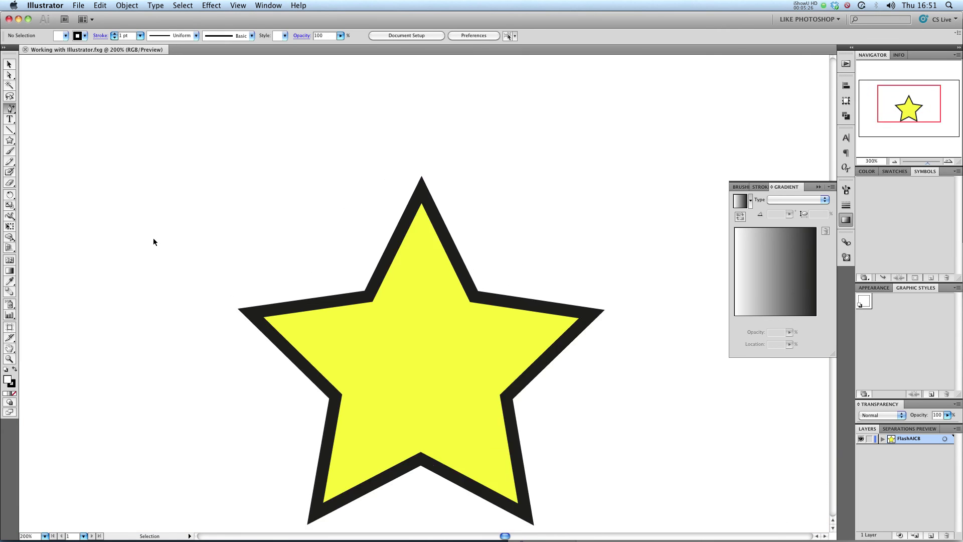